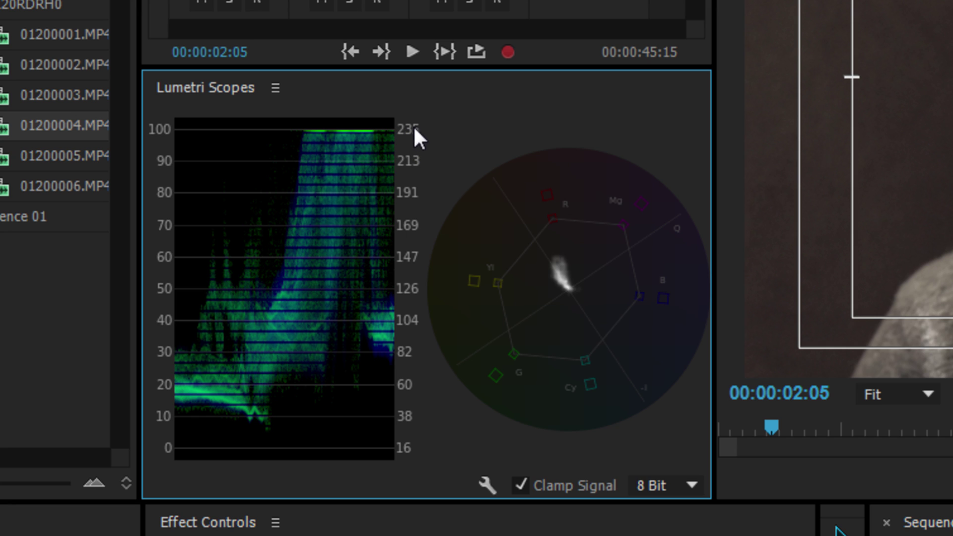
# Turn off Clamp Signal and switch Lumetri Scopes from 8 Bit to float precision.
pyautogui.click(521, 485)
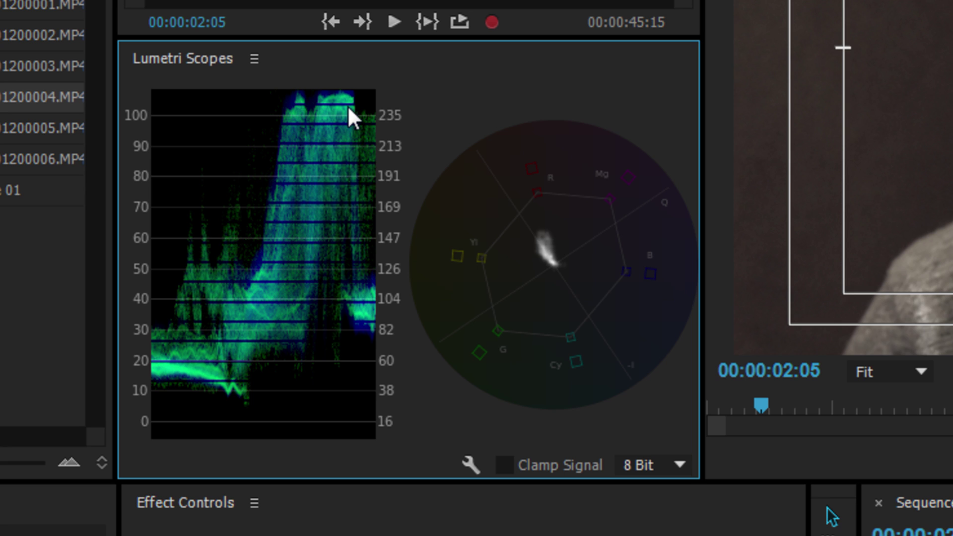
pyautogui.click(672, 469)
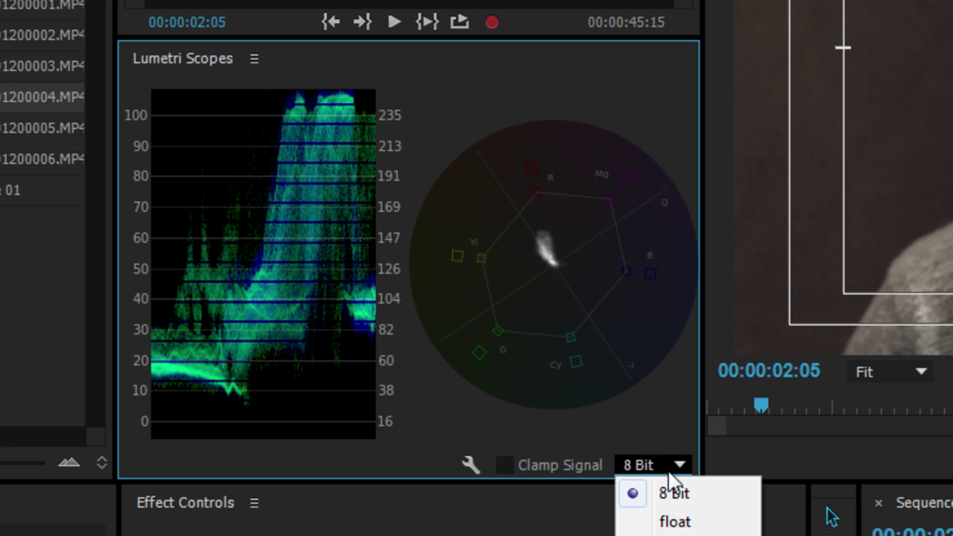
pyautogui.click(674, 520)
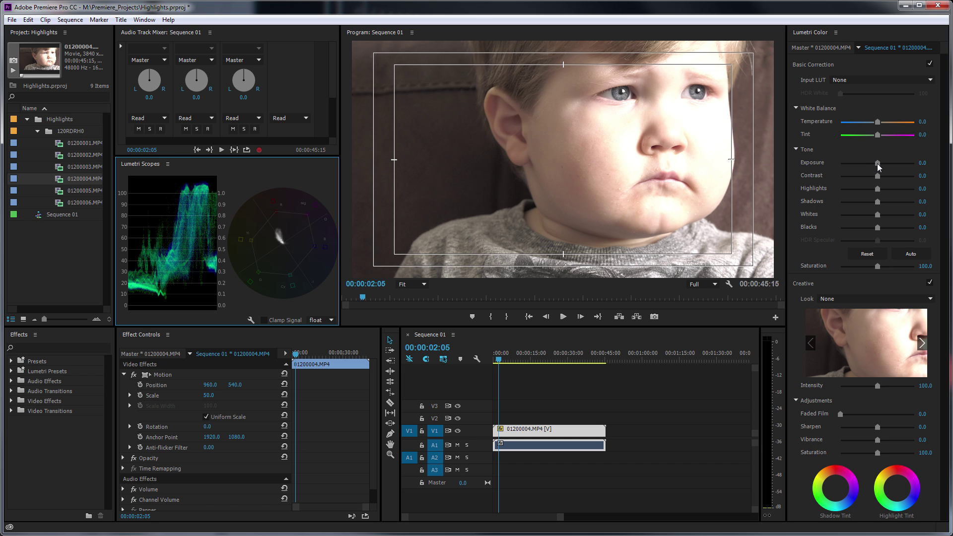
# Lower Lumetri Exposure to about -3.7 to darken the clip.
pyautogui.moveTo(877, 163); pyautogui.dragTo(849, 162)
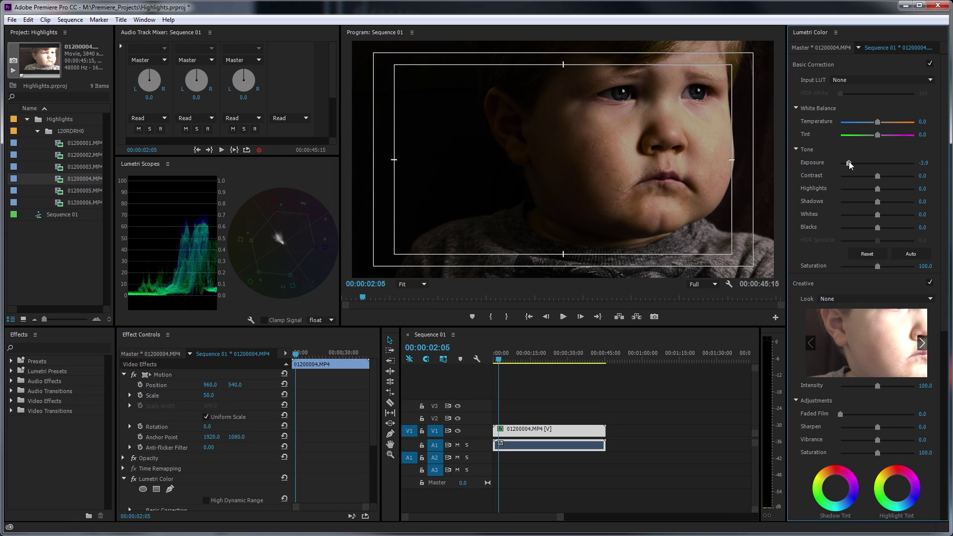
pyautogui.moveTo(849, 161)
pyautogui.mouseDown()
pyautogui.moveTo(859, 162)
pyautogui.moveTo(848, 161)
pyautogui.mouseUp()
pyautogui.moveTo(848, 163)
pyautogui.mouseDown()
pyautogui.moveTo(862, 163)
pyautogui.moveTo(851, 163)
pyautogui.mouseUp()
# Lift the Lumetri Shadows to 150.
pyautogui.moveTo(878, 202); pyautogui.dragTo(915, 201)
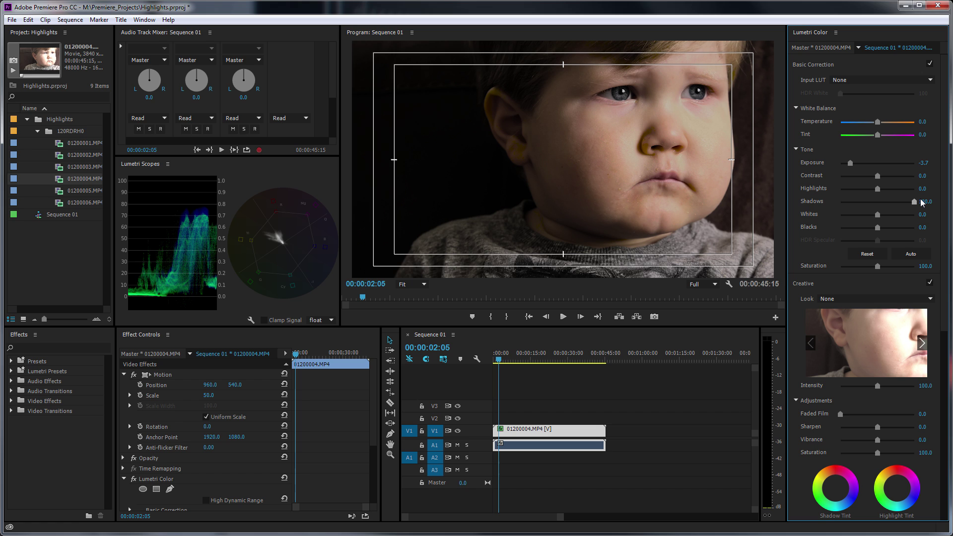
pyautogui.click(922, 202)
pyautogui.write('150')
pyautogui.press('Return')
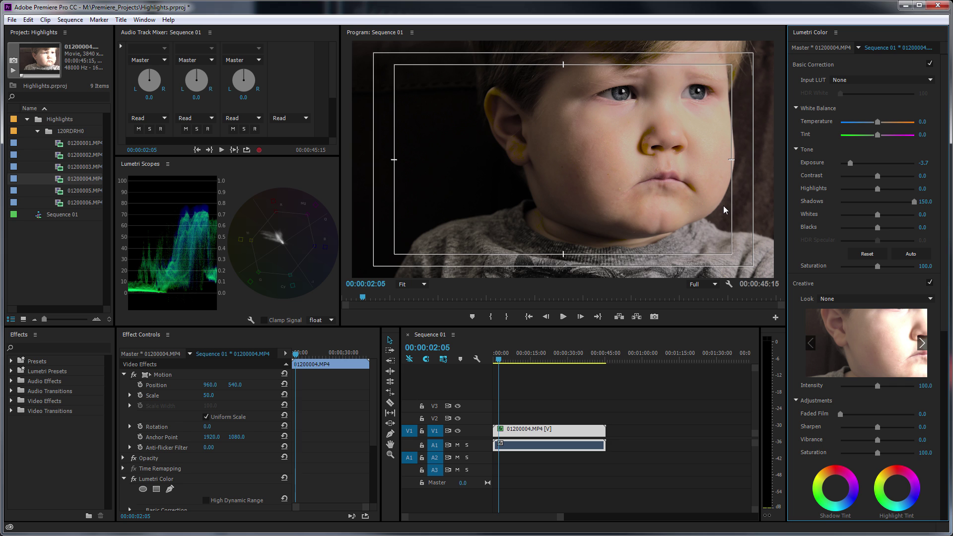
# Reset Exposure and Shadows, try Highlights at -100 and -150, then reset Highlights.
pyautogui.doubleClick(851, 163)
pyautogui.doubleClick(913, 204)
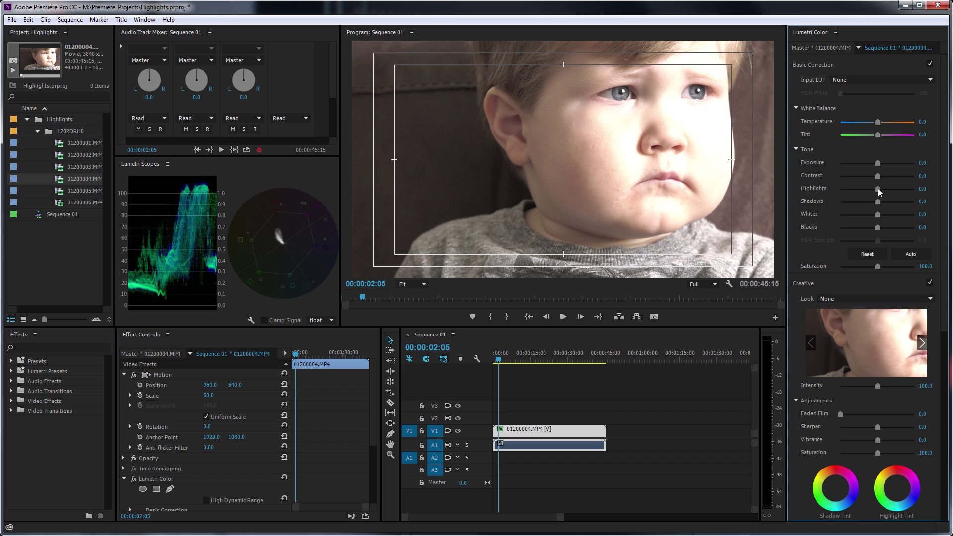
pyautogui.moveTo(878, 189); pyautogui.dragTo(827, 188)
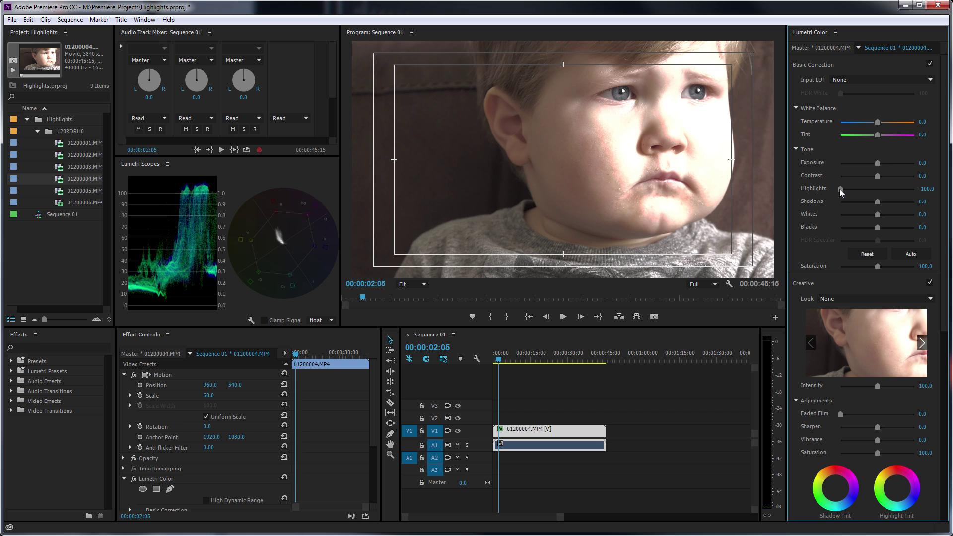
pyautogui.moveTo(927, 188); pyautogui.dragTo(902, 189)
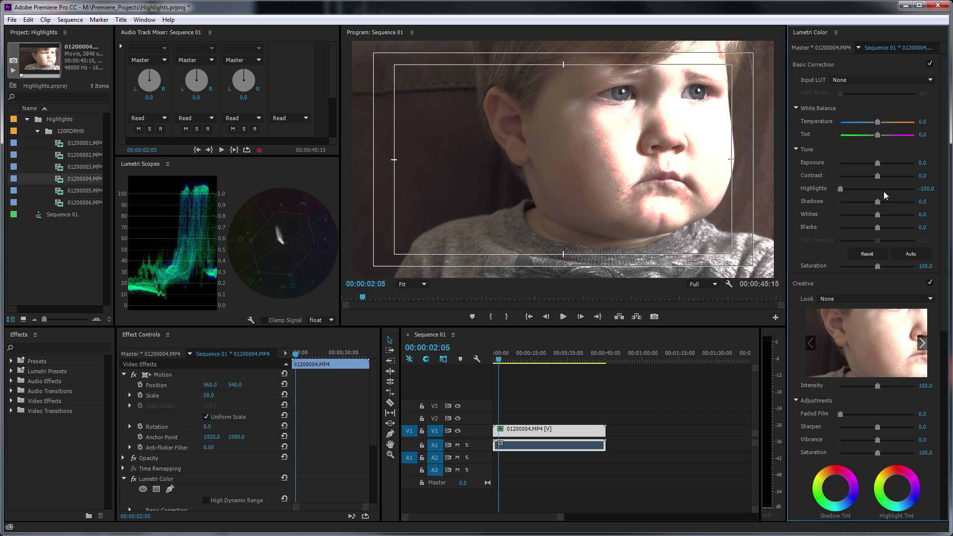
pyautogui.doubleClick(840, 189)
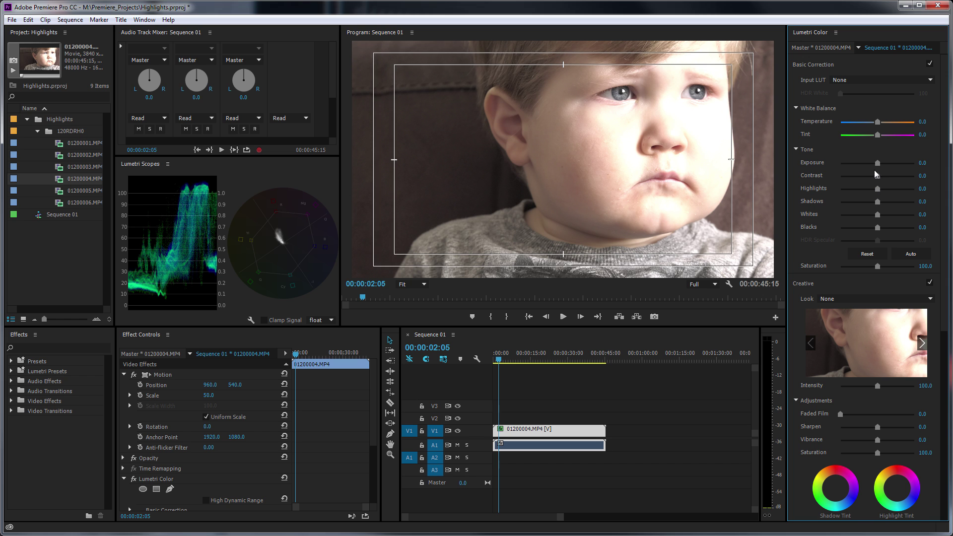
# Try Exposure values between -4.9 and -7, then reset Exposure to 0.
pyautogui.moveTo(878, 163); pyautogui.dragTo(833, 163)
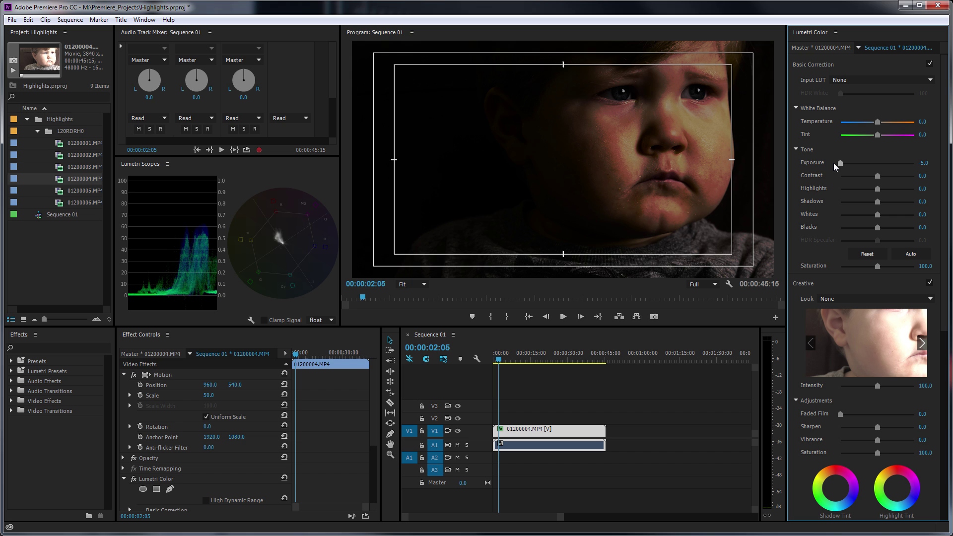
pyautogui.moveTo(921, 168); pyautogui.dragTo(929, 162)
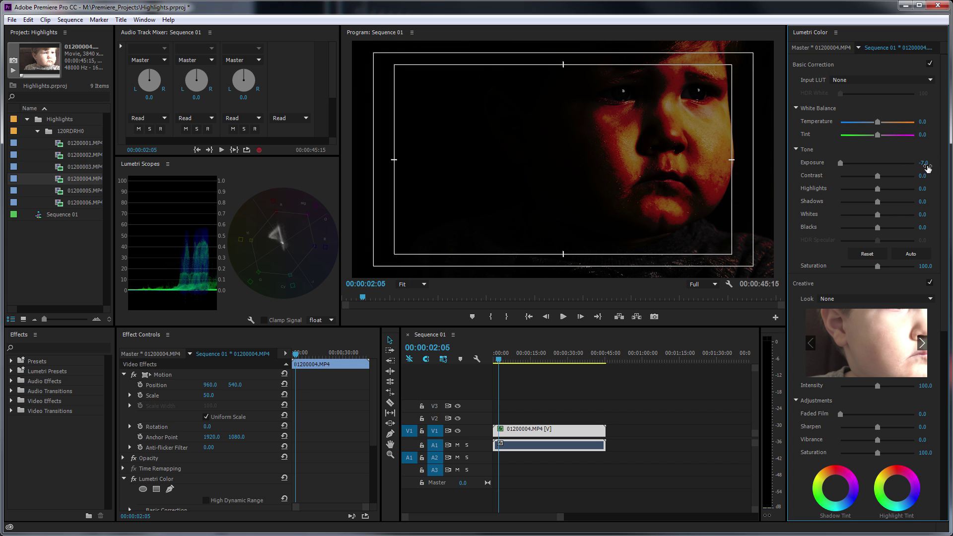
pyautogui.click(925, 163)
pyautogui.write('-4.9')
pyautogui.press('Return')
pyautogui.hotkey('ctrl', 'z')
pyautogui.click(839, 163)
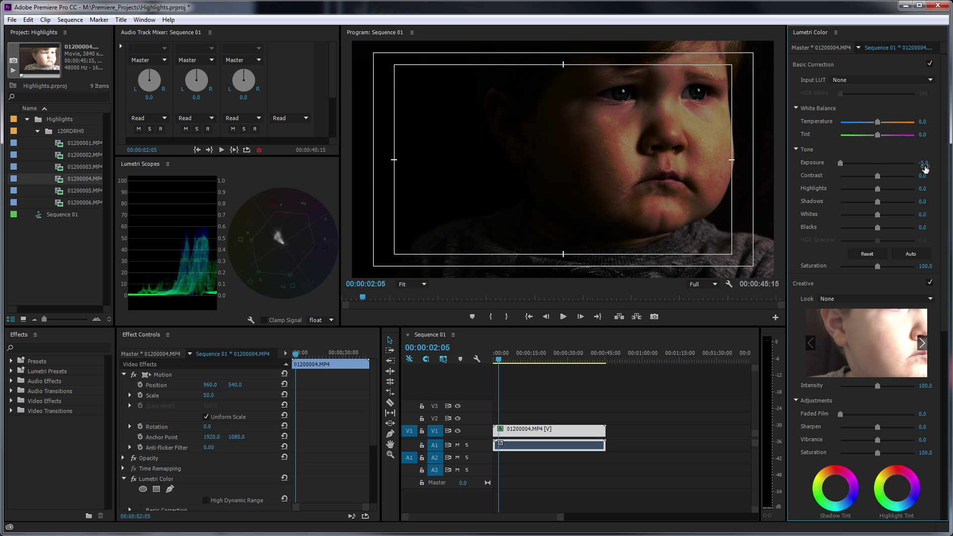
pyautogui.hotkey('ctrl', 'z')
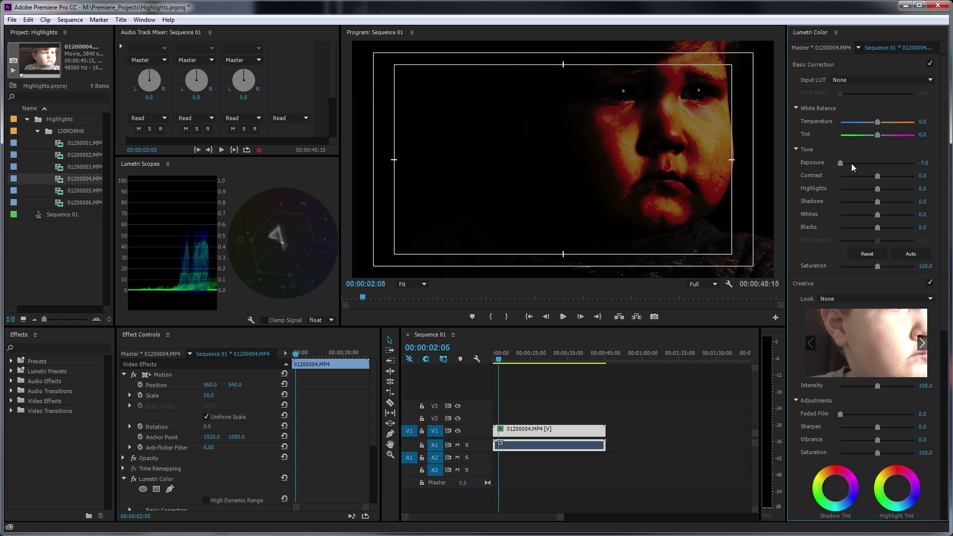
pyautogui.doubleClick(842, 162)
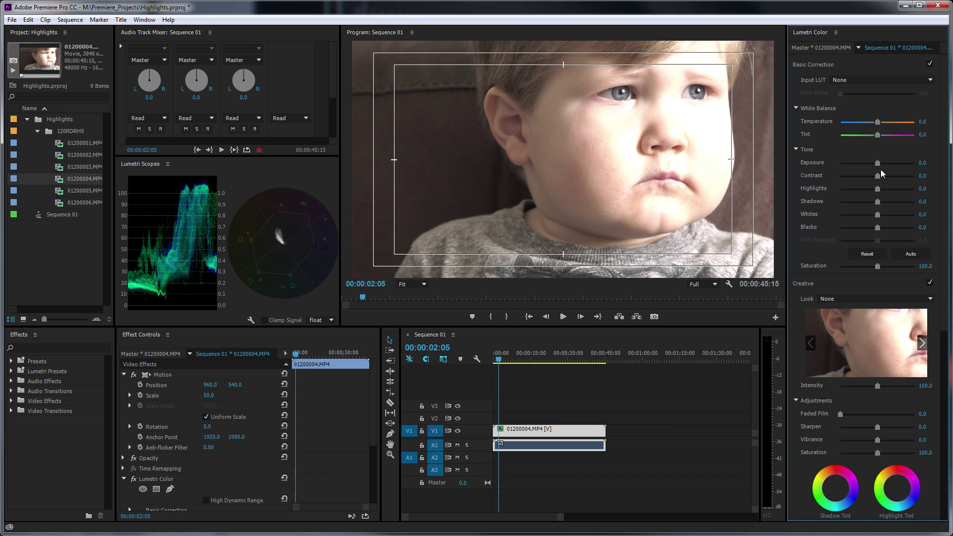
# Search effects for 'luma' and add Luma Curve to the clip.
pyautogui.click(31, 348)
pyautogui.write('luma')
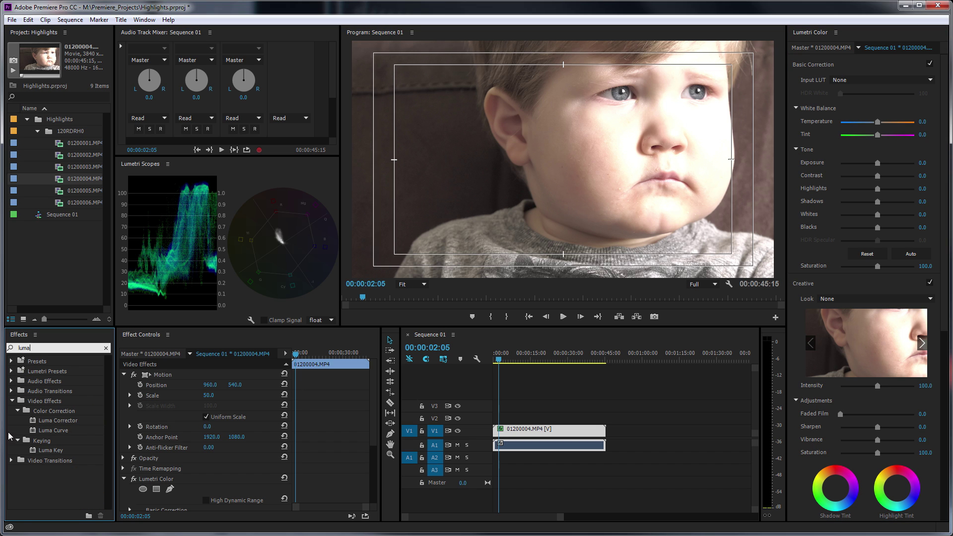
pyautogui.click(37, 431)
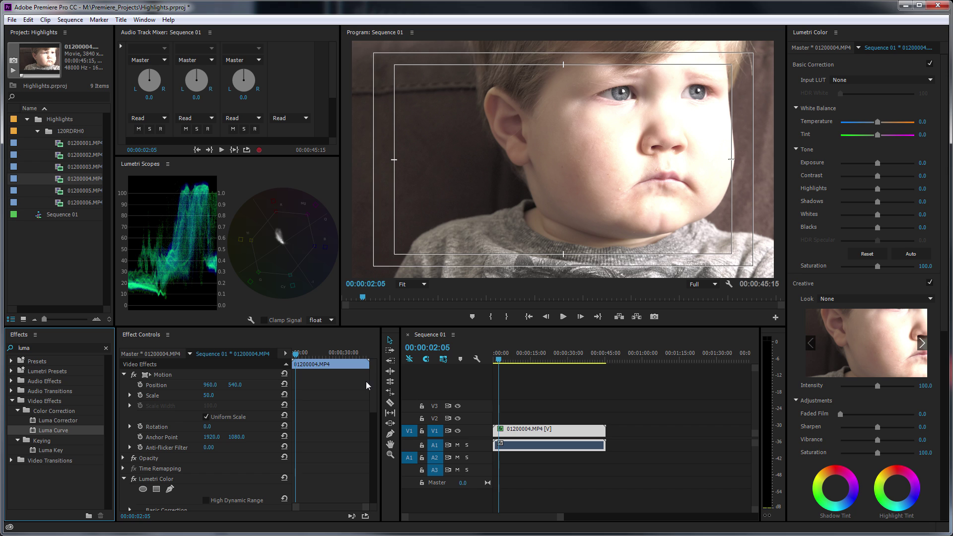
pyautogui.moveTo(365, 381); pyautogui.dragTo(375, 379)
pyautogui.moveTo(376, 415); pyautogui.dragTo(368, 446)
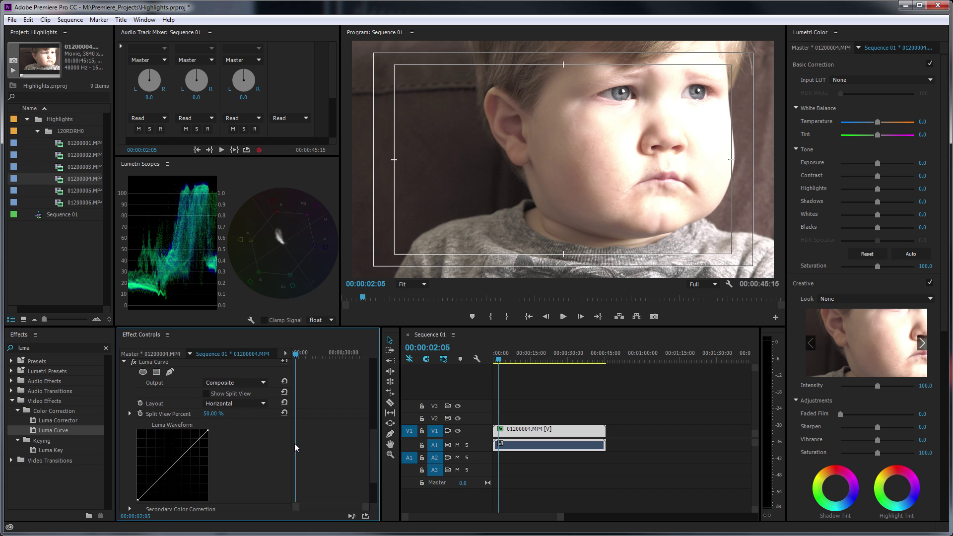
# Lower the Luma Curve's top point so waveform peaks sit near 65.
pyautogui.moveTo(297, 443); pyautogui.dragTo(337, 443)
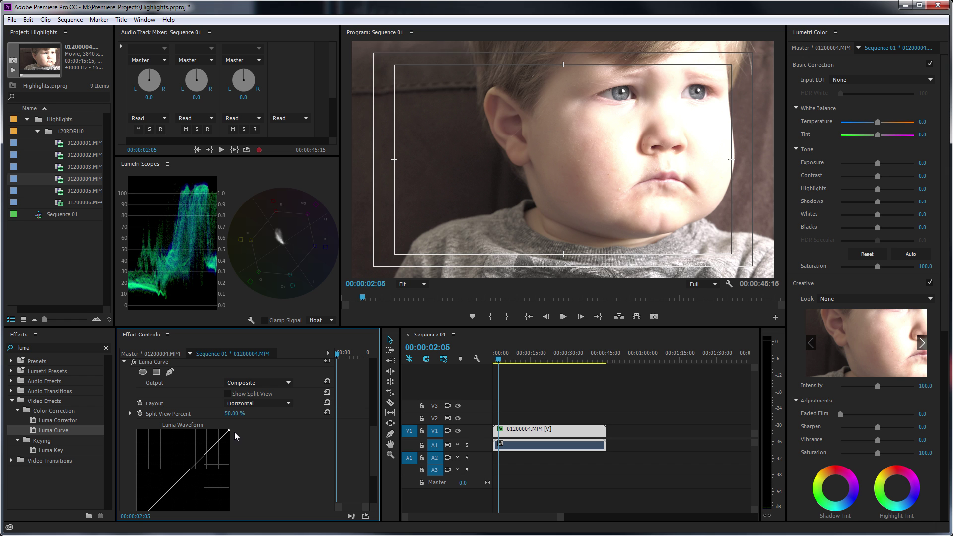
pyautogui.moveTo(229, 430); pyautogui.dragTo(258, 493)
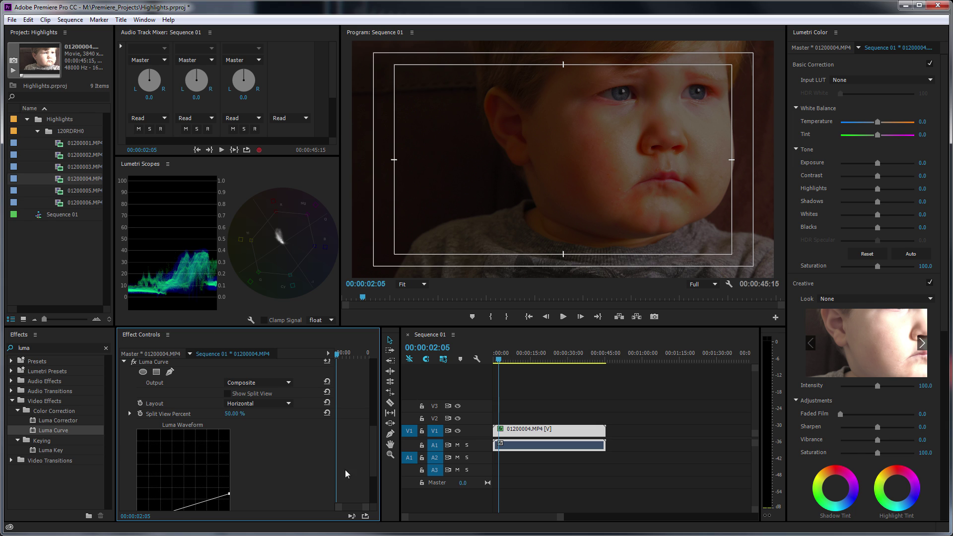
pyautogui.moveTo(372, 445); pyautogui.dragTo(371, 460)
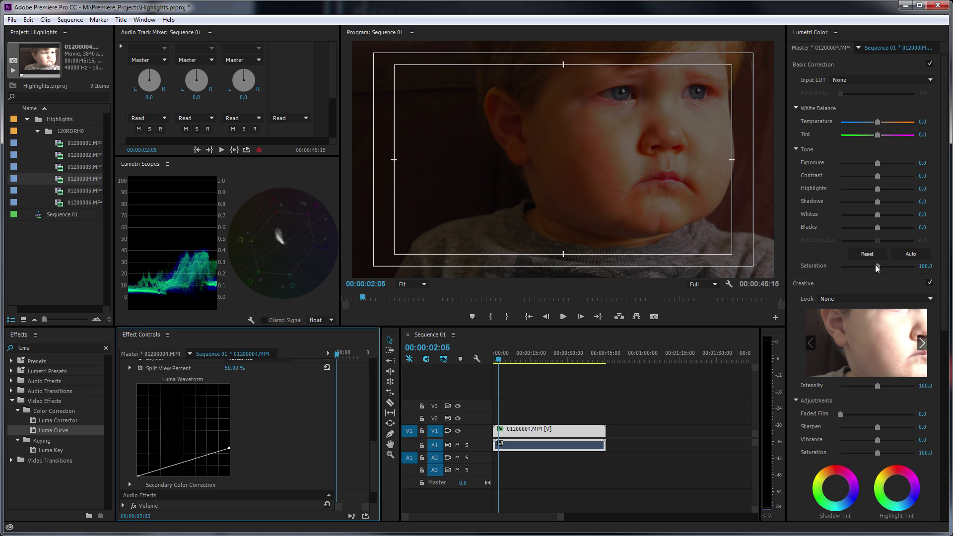
# Lower Saturation to 59.1 and raise the Luma Curve's white point so peaks reach about 80.
pyautogui.moveTo(878, 268)
pyautogui.mouseDown()
pyautogui.moveTo(841, 267)
pyautogui.moveTo(865, 266)
pyautogui.mouseUp()
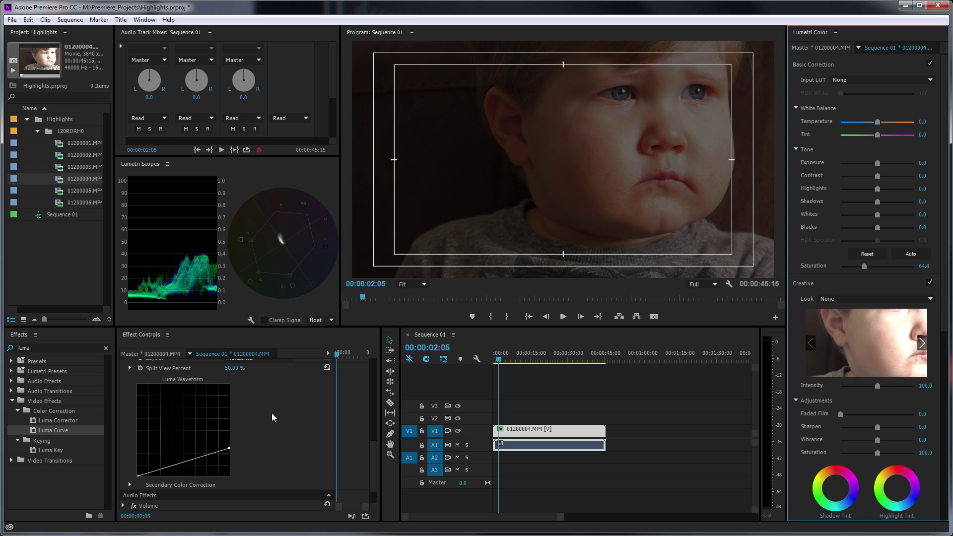
pyautogui.moveTo(229, 449); pyautogui.dragTo(240, 430)
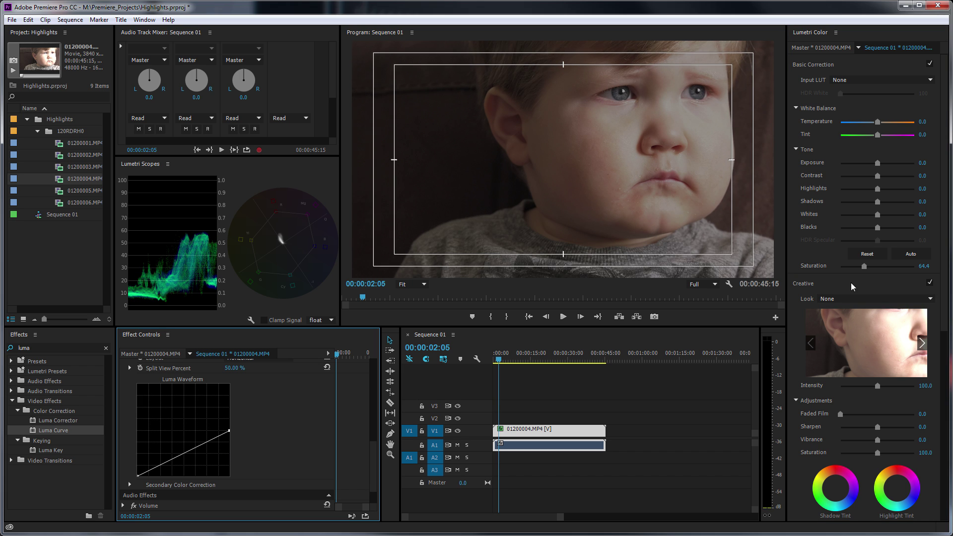
pyautogui.moveTo(863, 268); pyautogui.dragTo(862, 268)
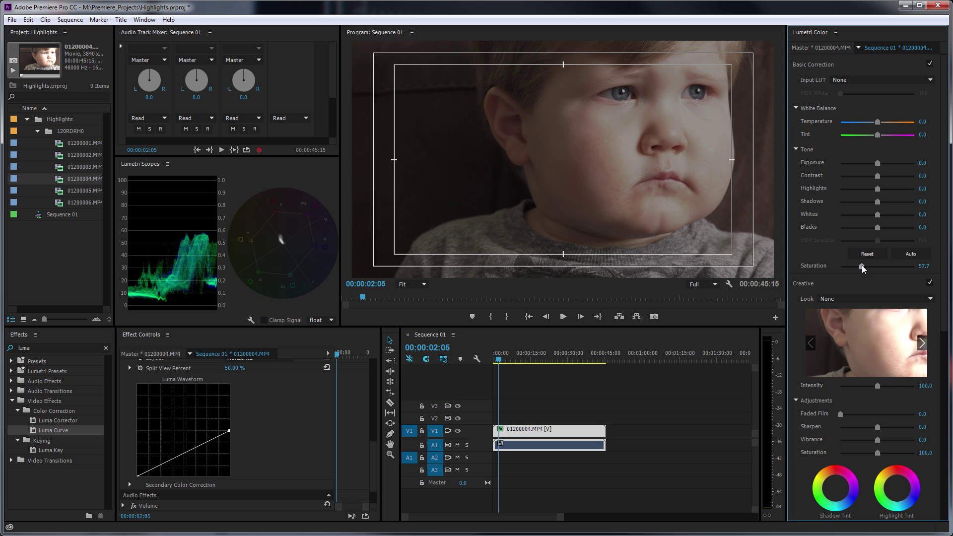
pyautogui.moveTo(234, 430); pyautogui.dragTo(234, 426)
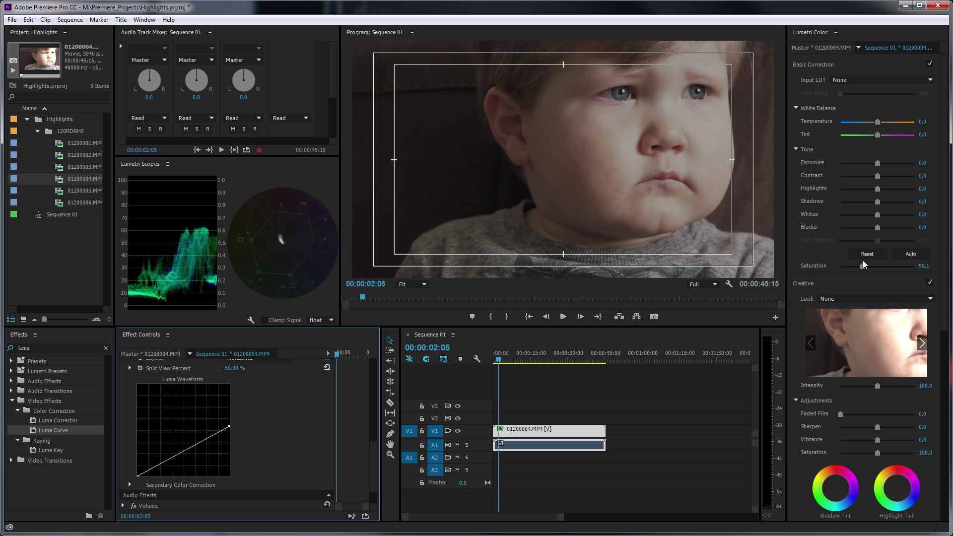
pyautogui.scroll(1, 175, 415)
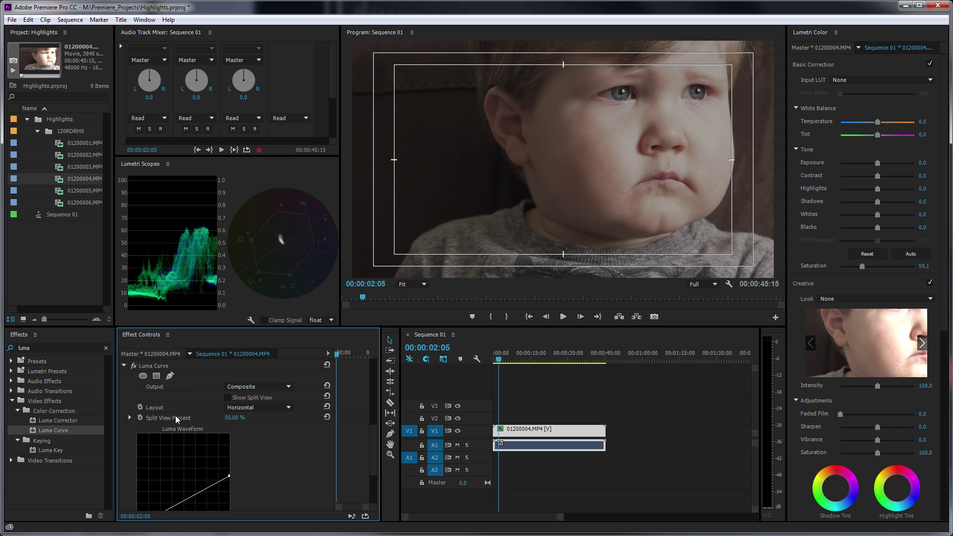
# Delete the Luma Curve, reset Saturation to 100, and search effects for 'rgb'.
pyautogui.press('Delete')
pyautogui.doubleClick(863, 267)
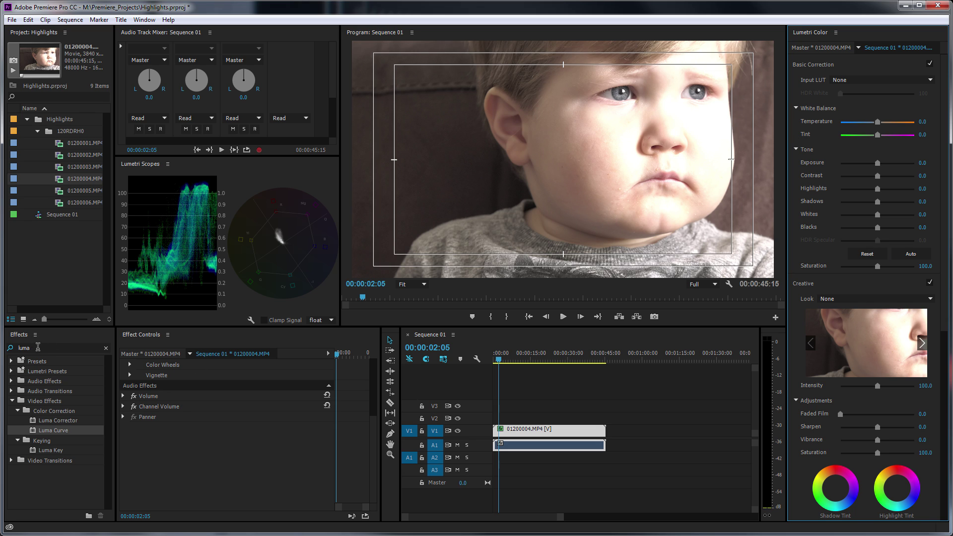
pyautogui.click(38, 348)
pyautogui.write('rgb')
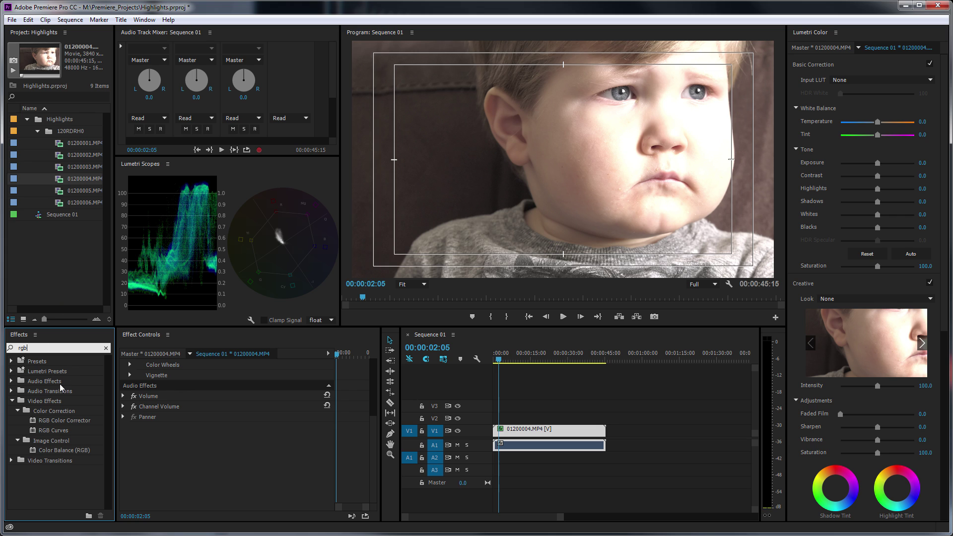
# Apply RGB Curves, lower the Master curve's top point and lift its black point.
pyautogui.doubleClick(43, 430)
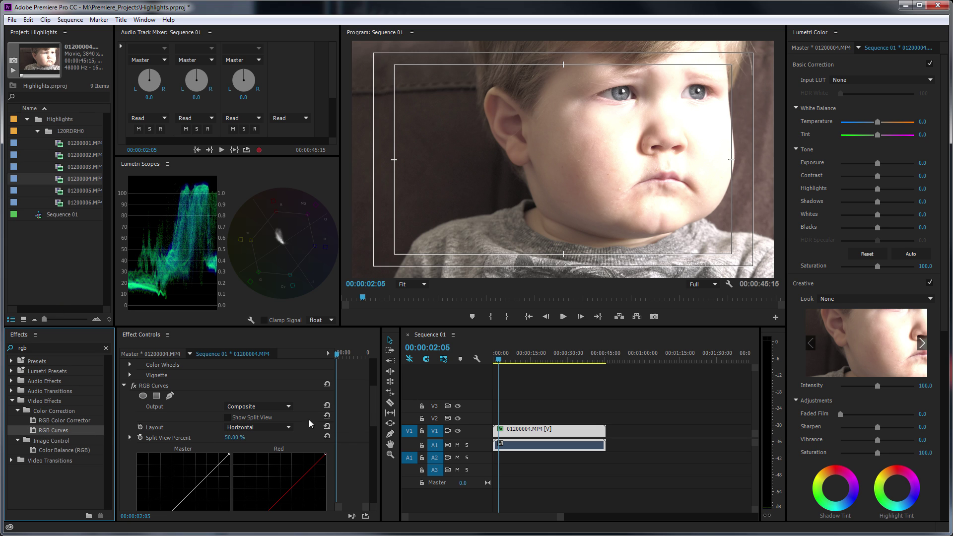
pyautogui.moveTo(371, 404); pyautogui.dragTo(379, 442)
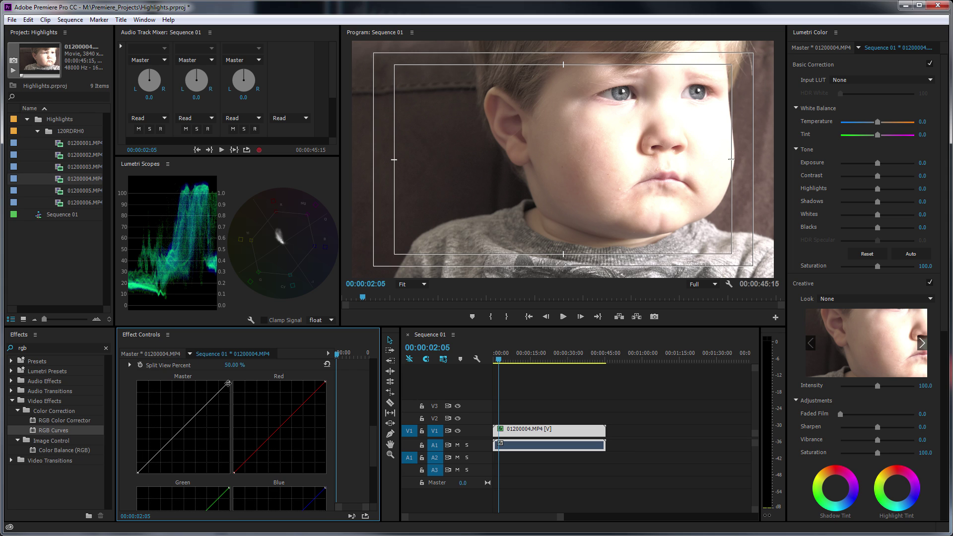
pyautogui.moveTo(230, 382); pyautogui.dragTo(306, 415)
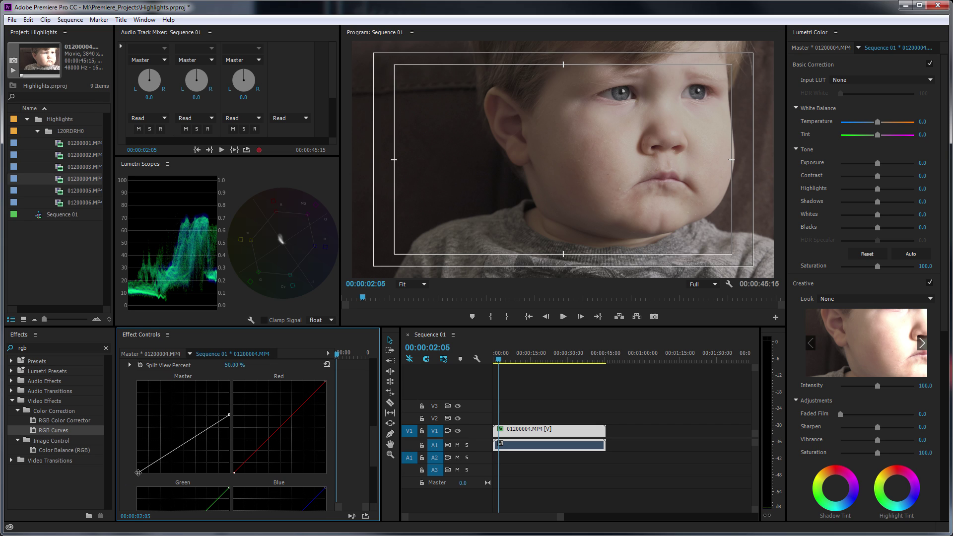
pyautogui.moveTo(136, 474); pyautogui.dragTo(129, 460)
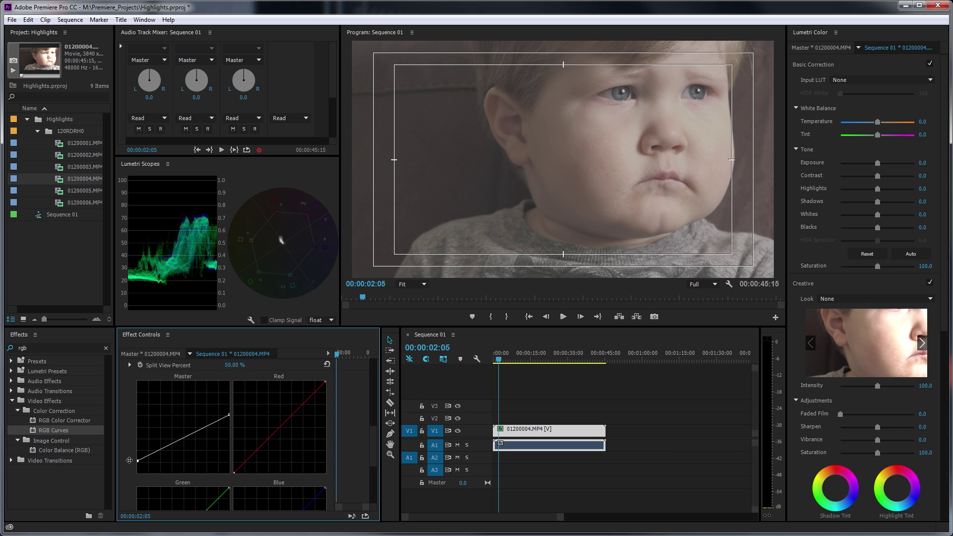
pyautogui.moveTo(129, 460); pyautogui.dragTo(129, 460)
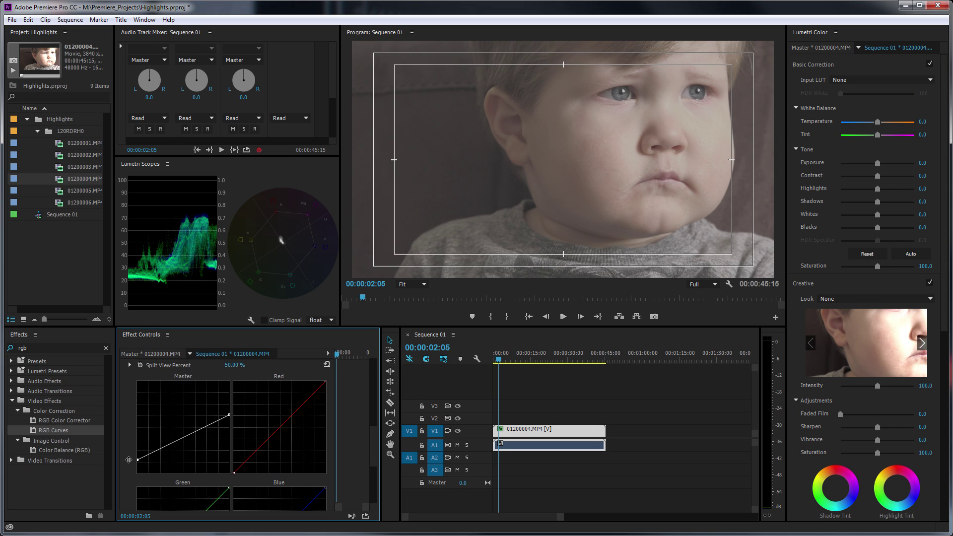
pyautogui.moveTo(129, 460); pyautogui.dragTo(127, 460)
pyautogui.moveTo(374, 437); pyautogui.dragTo(369, 409)
# Collapse RGB Curves, search 'contr' and apply Brightness & Contrast to the clip.
pyautogui.click(124, 418)
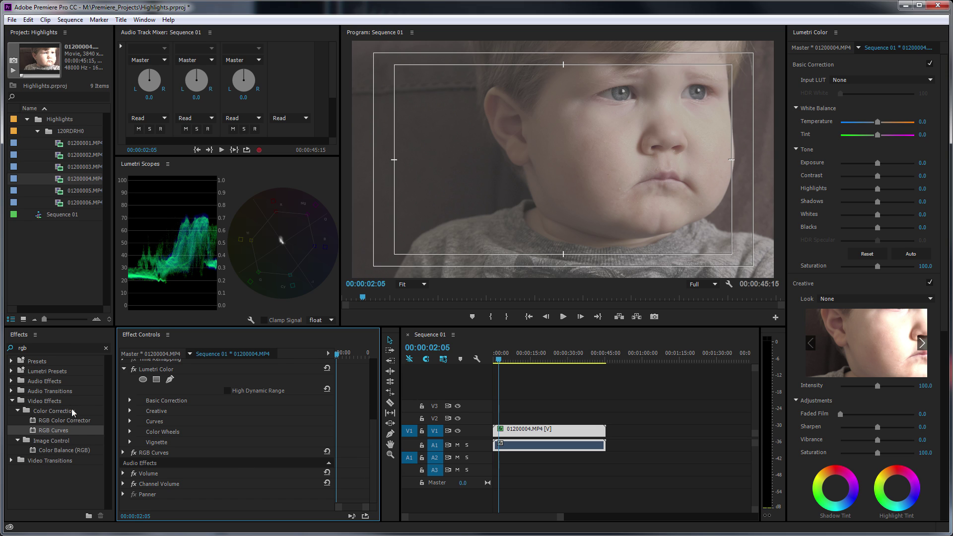
pyautogui.click(38, 347)
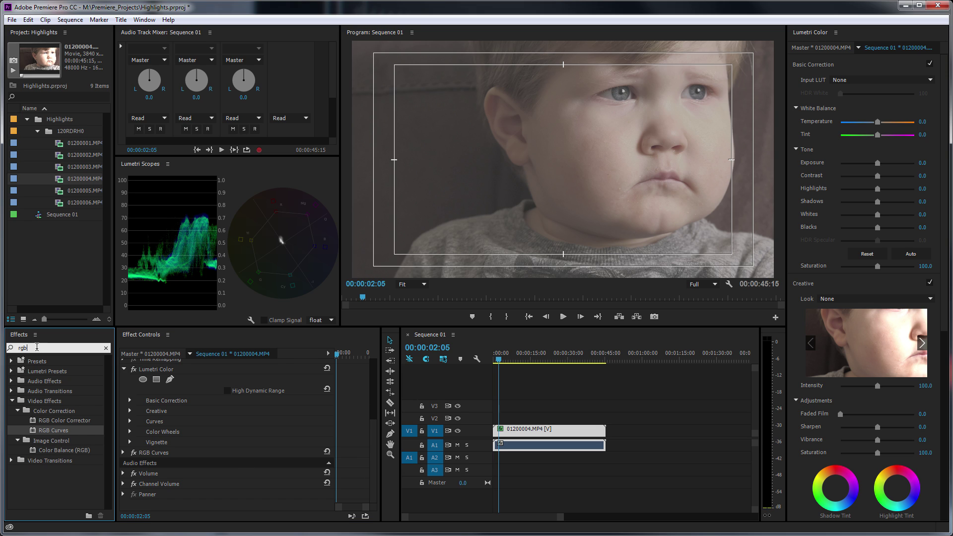
pyautogui.click(106, 348)
pyautogui.write('contr')
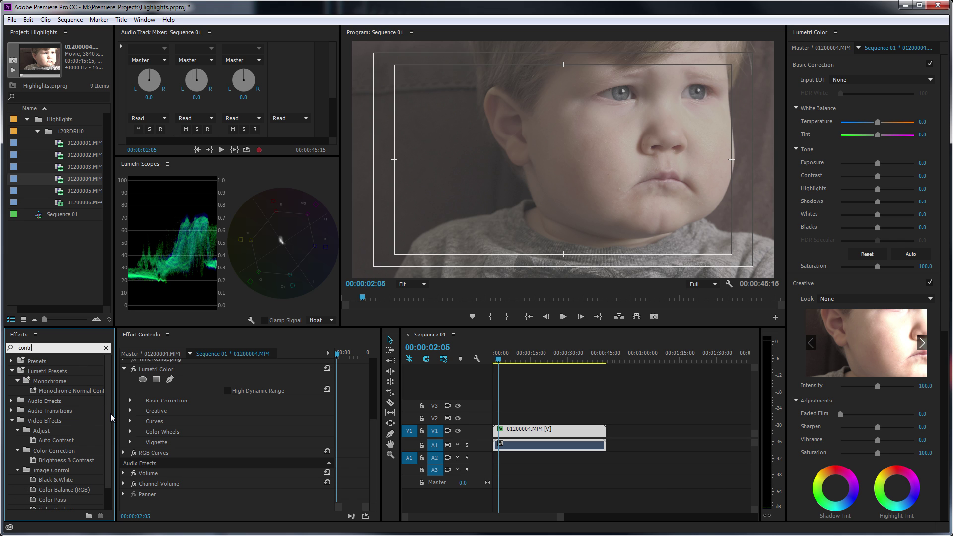
pyautogui.doubleClick(49, 459)
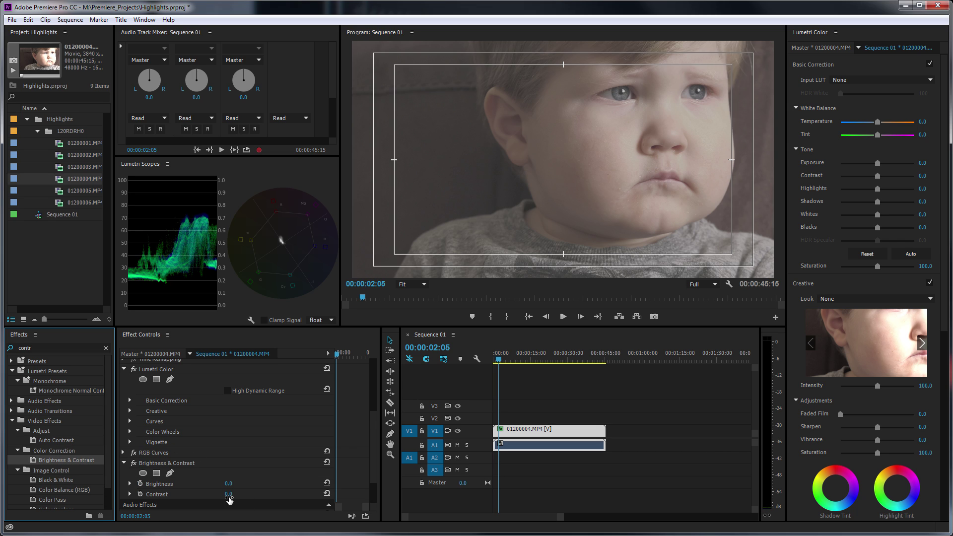
# Set Contrast to 35, Lumetri Saturation to 95.3 and Temperature to 4.7.
pyautogui.moveTo(228, 494); pyautogui.dragTo(263, 494)
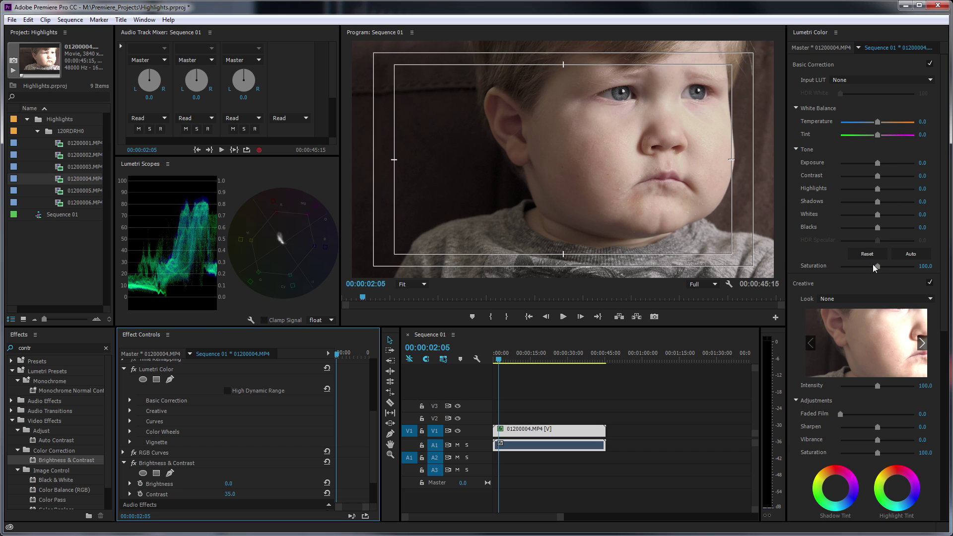
pyautogui.moveTo(877, 267)
pyautogui.mouseDown()
pyautogui.moveTo(887, 269)
pyautogui.moveTo(877, 269)
pyautogui.mouseUp()
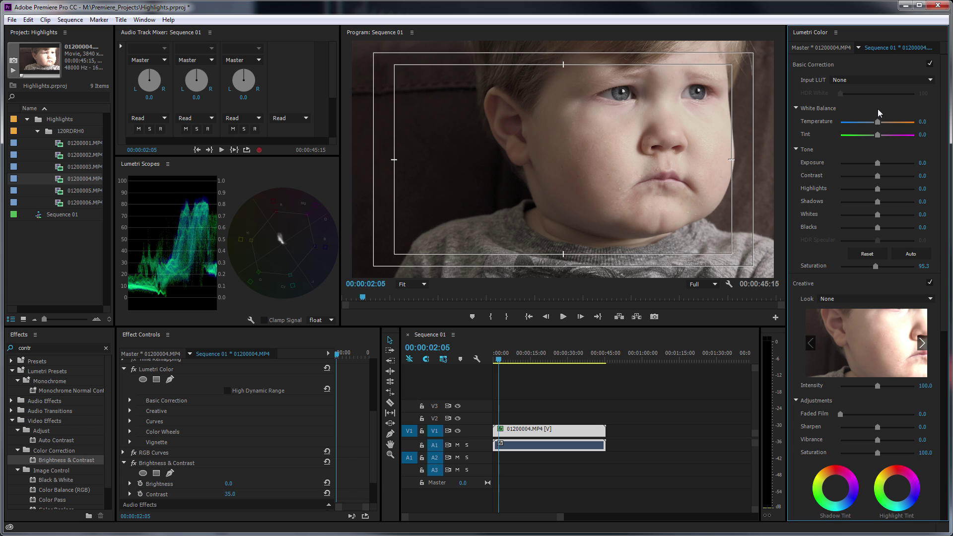
pyautogui.moveTo(878, 123); pyautogui.dragTo(880, 127)
pyautogui.moveTo(880, 127); pyautogui.dragTo(882, 127)
pyautogui.moveTo(881, 128); pyautogui.dragTo(881, 128)
# Expand RGB Curves and nudge the Master curve's top point slightly.
pyautogui.click(123, 452)
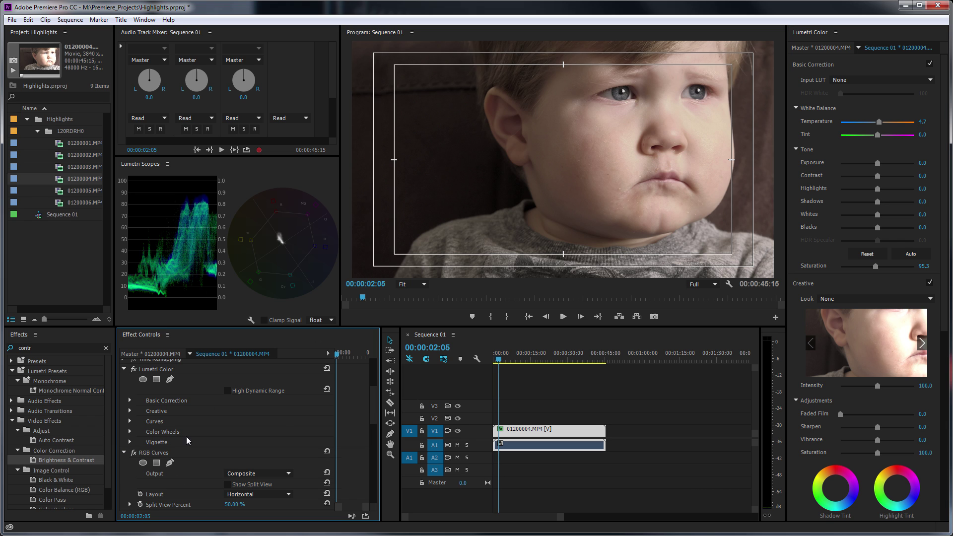
pyautogui.moveTo(374, 407); pyautogui.dragTo(374, 437)
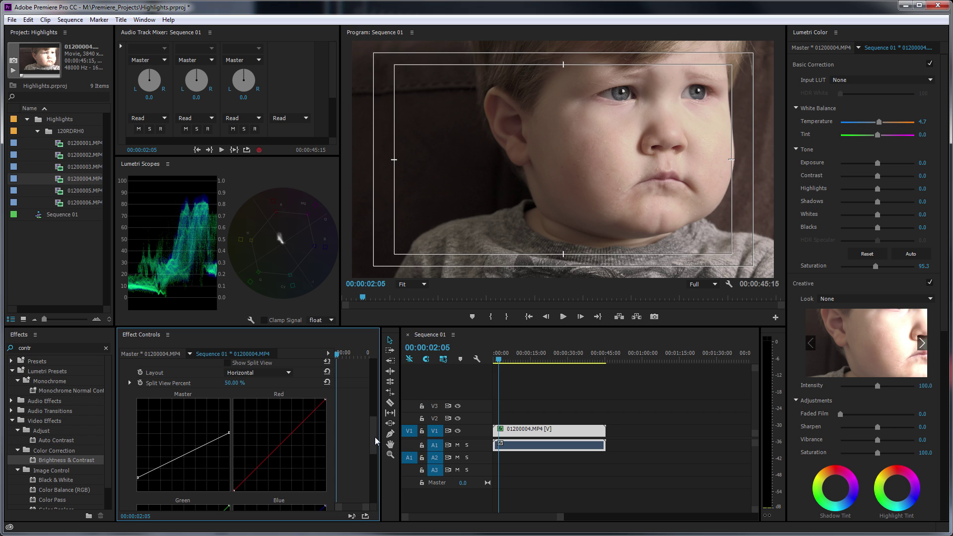
pyautogui.moveTo(230, 436); pyautogui.dragTo(231, 438)
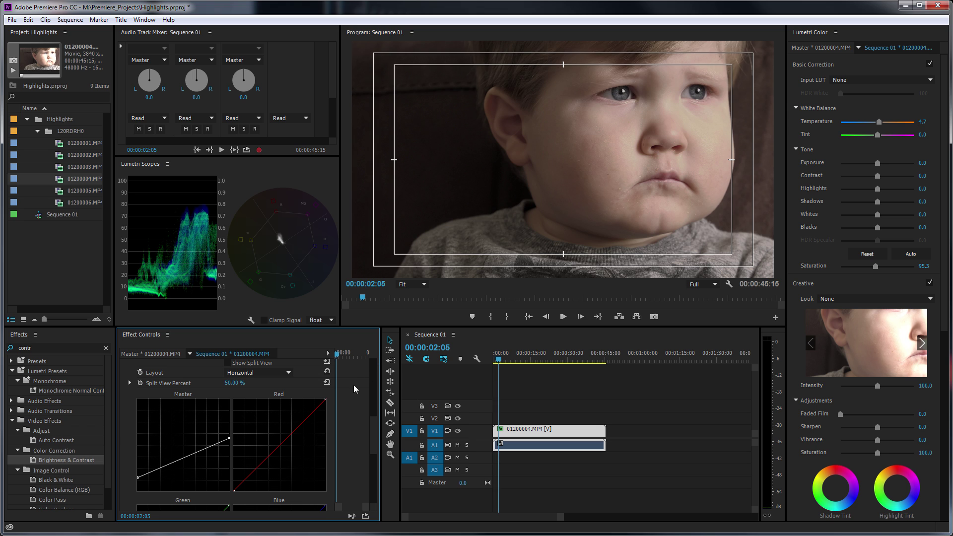
pyautogui.moveTo(374, 424); pyautogui.dragTo(309, 484)
# Set Brightness to 2.0 and adjust Contrast, leaving it at 35.0.
pyautogui.click(229, 482)
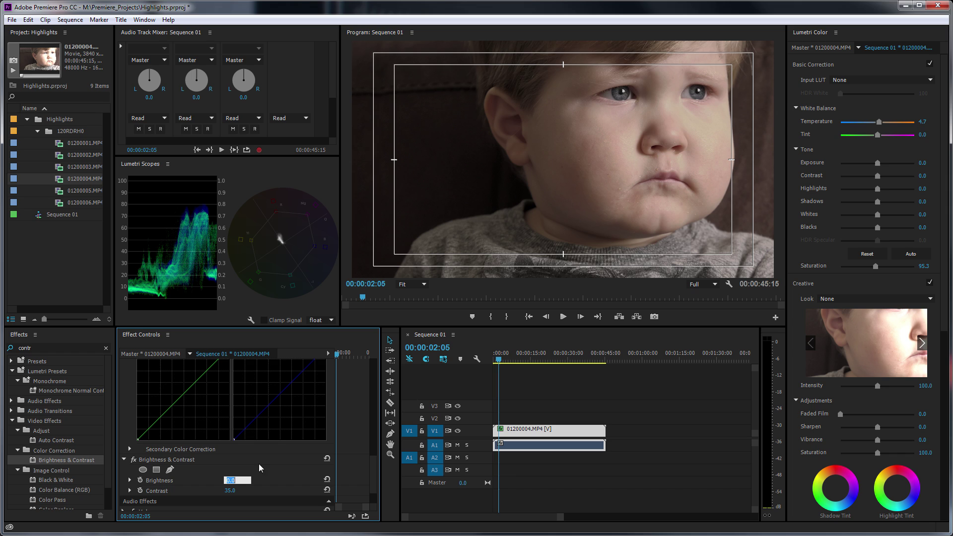
pyautogui.write('2')
pyautogui.press('Return')
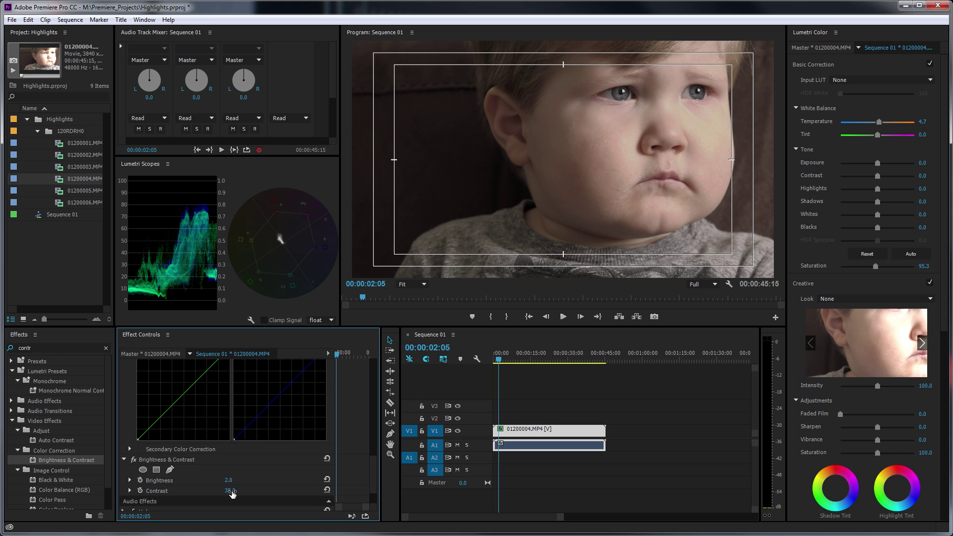
pyautogui.moveTo(232, 493)
pyautogui.mouseDown()
pyautogui.moveTo(254, 493)
pyautogui.moveTo(235, 493)
pyautogui.mouseUp()
# Collapse and re-expand RGB Curves, then scroll to review its Master and Red curve graphs.
pyautogui.moveTo(375, 464); pyautogui.dragTo(364, 414)
pyautogui.click(124, 378)
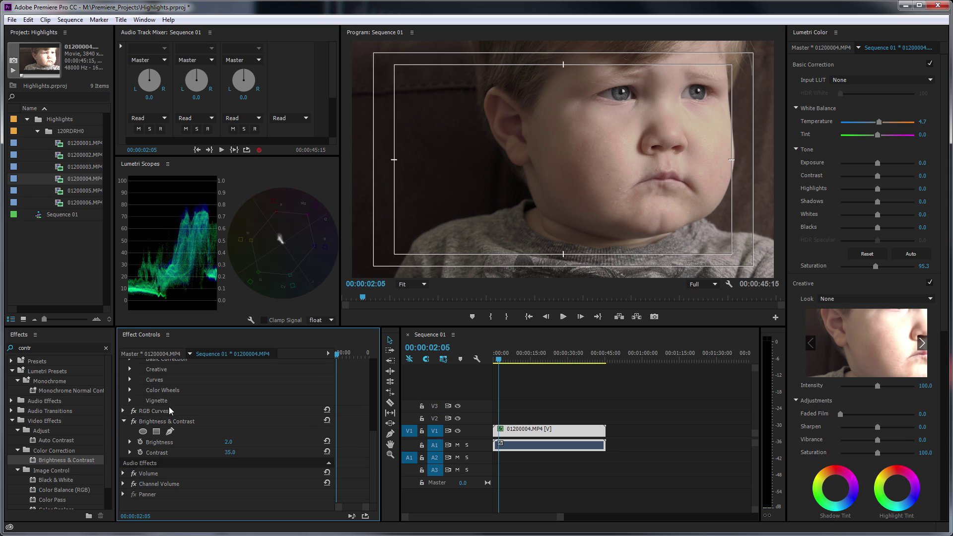
pyautogui.click(123, 411)
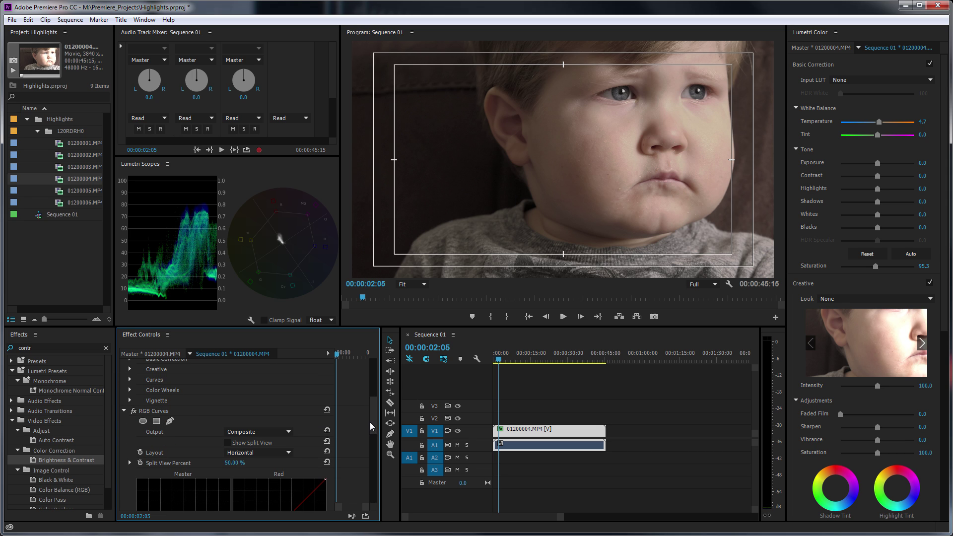
pyautogui.moveTo(371, 419); pyautogui.dragTo(373, 449)
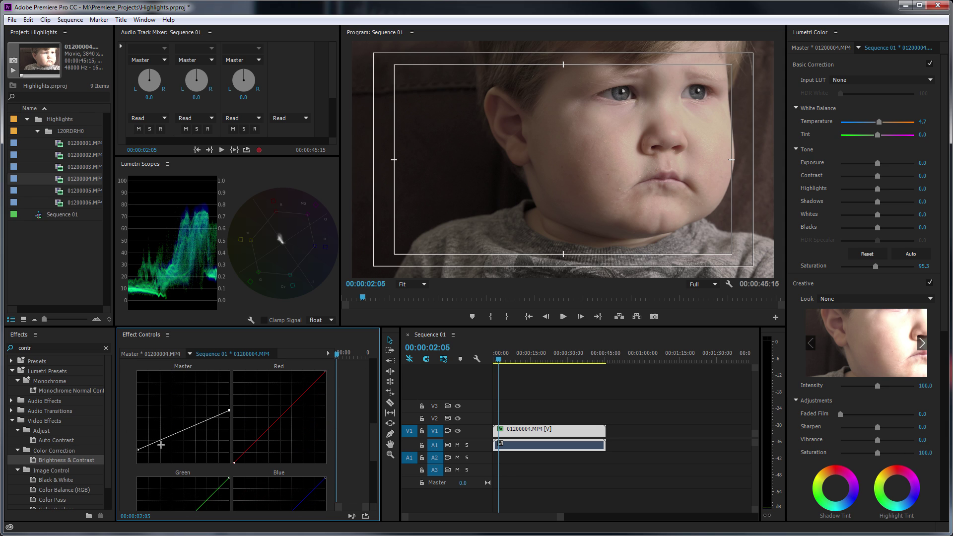
pyautogui.moveTo(374, 429); pyautogui.dragTo(368, 472)
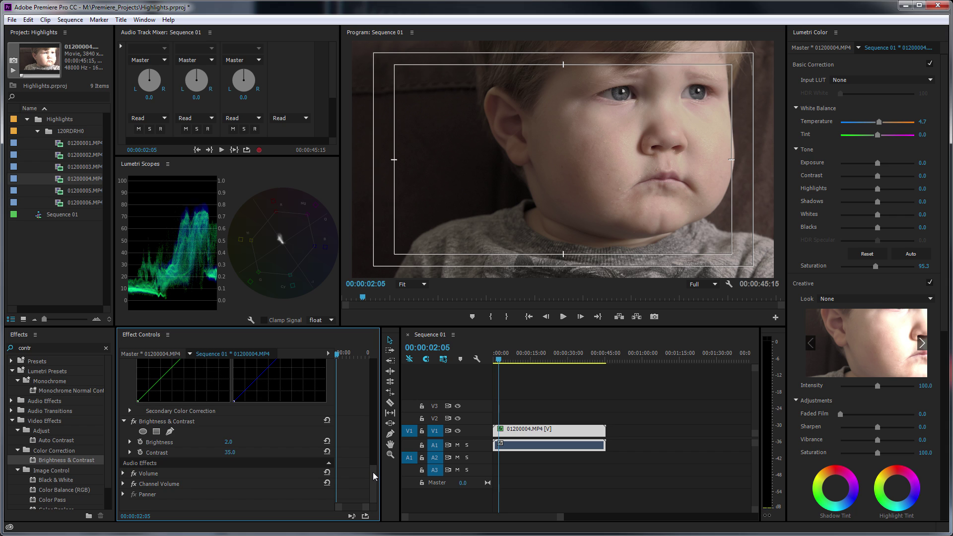
# Collapse the Brightness & Contrast settings, leaving the RGB Curves graphs in view.
pyautogui.scroll(2, 373, 472)
pyautogui.click(124, 454)
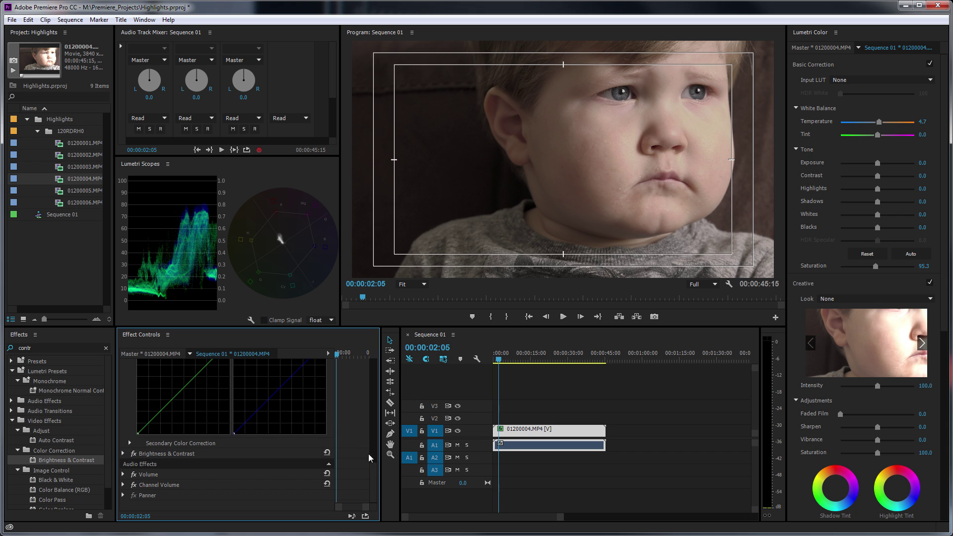
pyautogui.moveTo(378, 469); pyautogui.dragTo(374, 415)
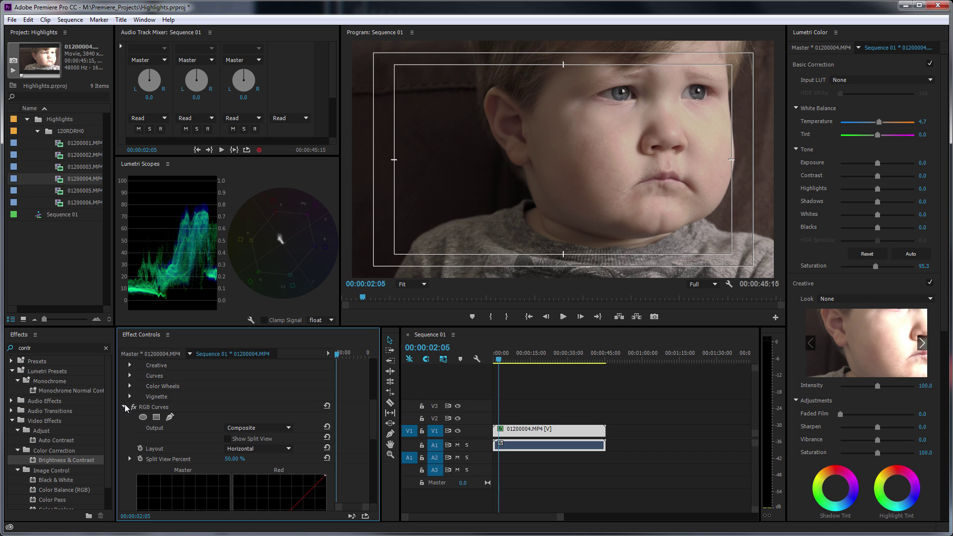
# Collapse the RGB Curves and Lumetri Color settings in Effect Controls.
pyautogui.click(124, 406)
pyautogui.moveTo(372, 442); pyautogui.dragTo(374, 416)
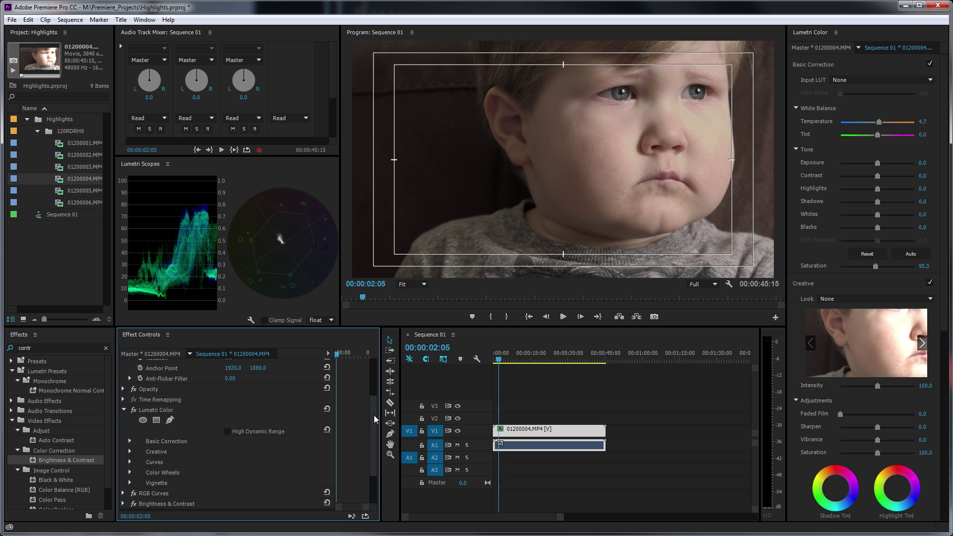
pyautogui.click(124, 411)
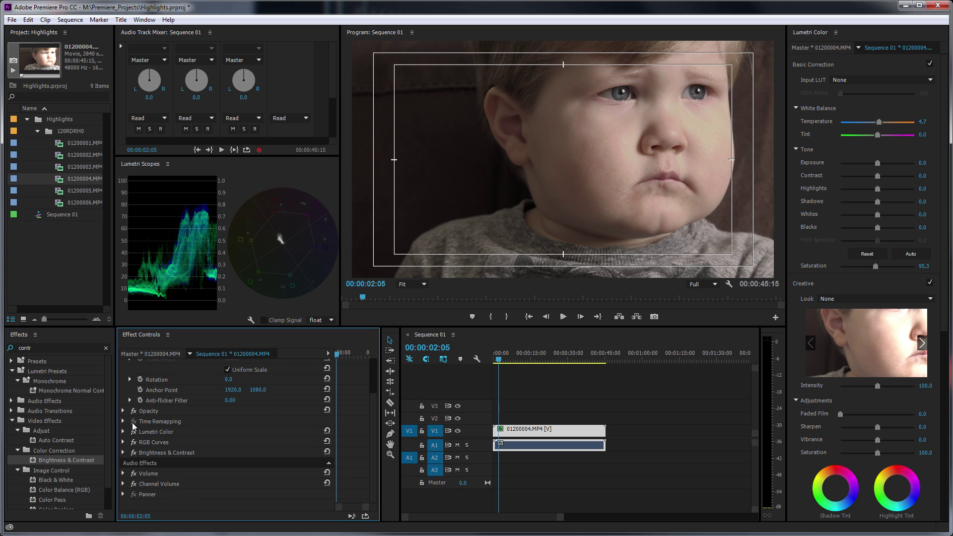
# Turn off Lumetri Color, RGB Curves and Brightness & Contrast to view the original, then re-enable all three.
pyautogui.click(134, 432)
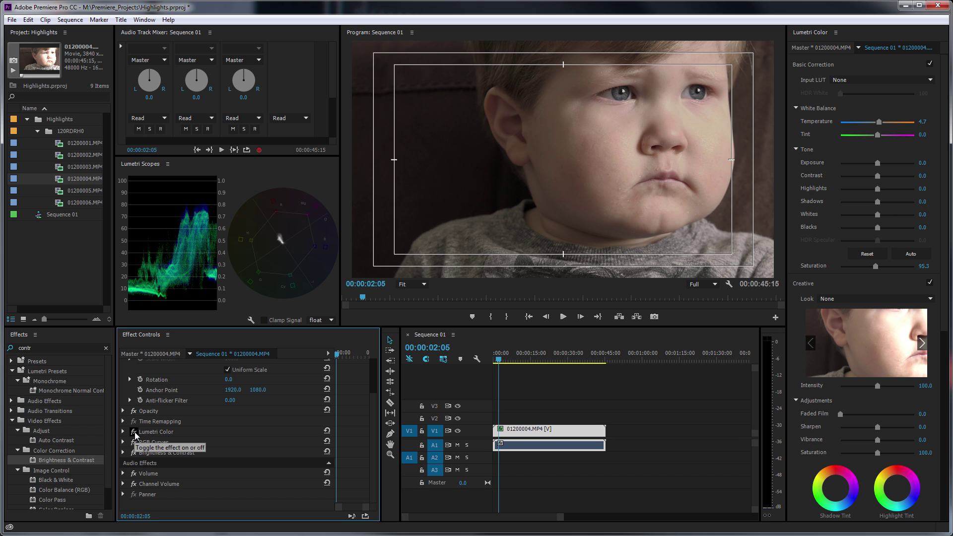
pyautogui.click(133, 442)
pyautogui.click(134, 452)
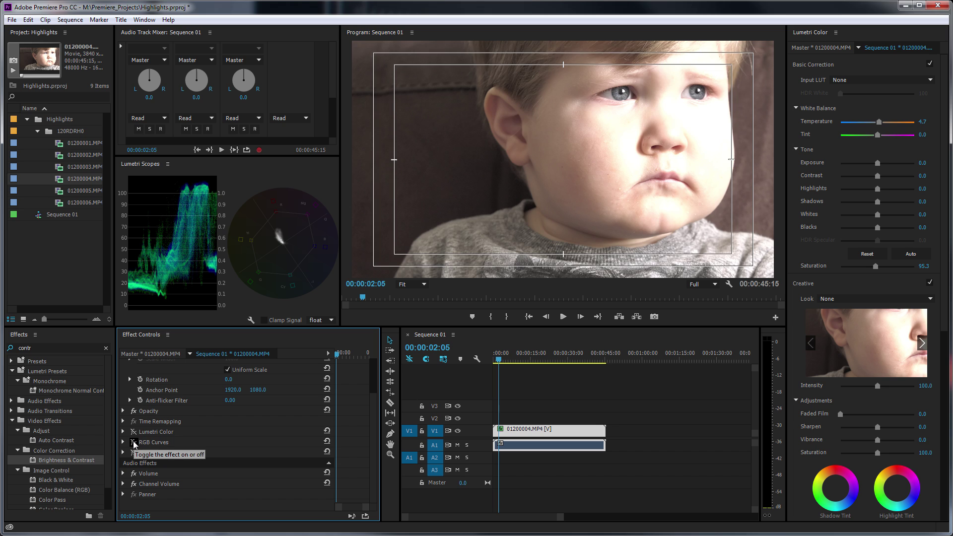
pyautogui.click(134, 443)
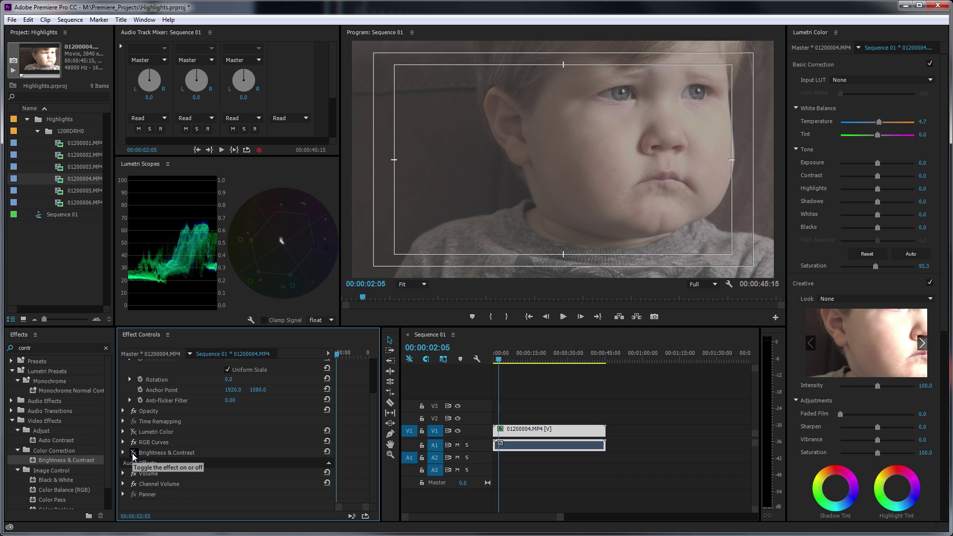
pyautogui.click(133, 453)
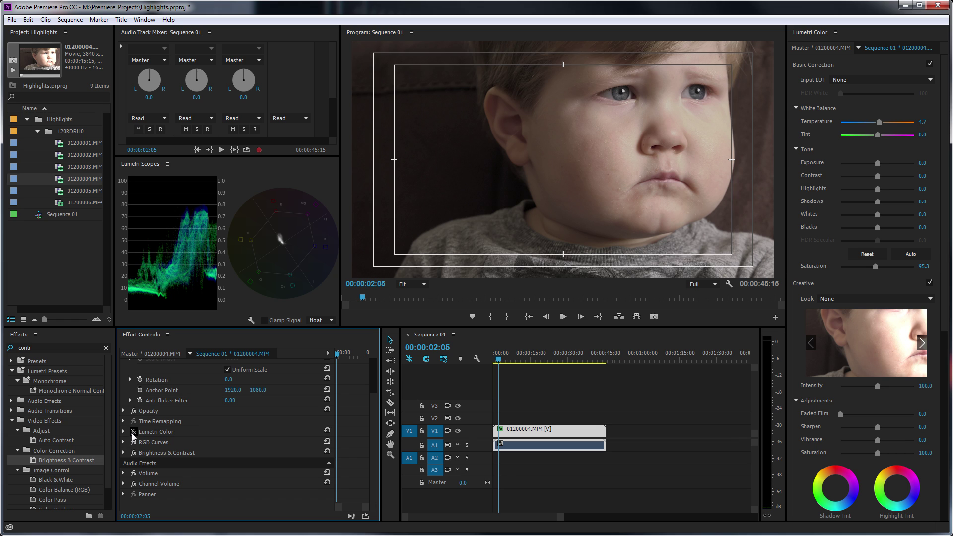
pyautogui.click(133, 435)
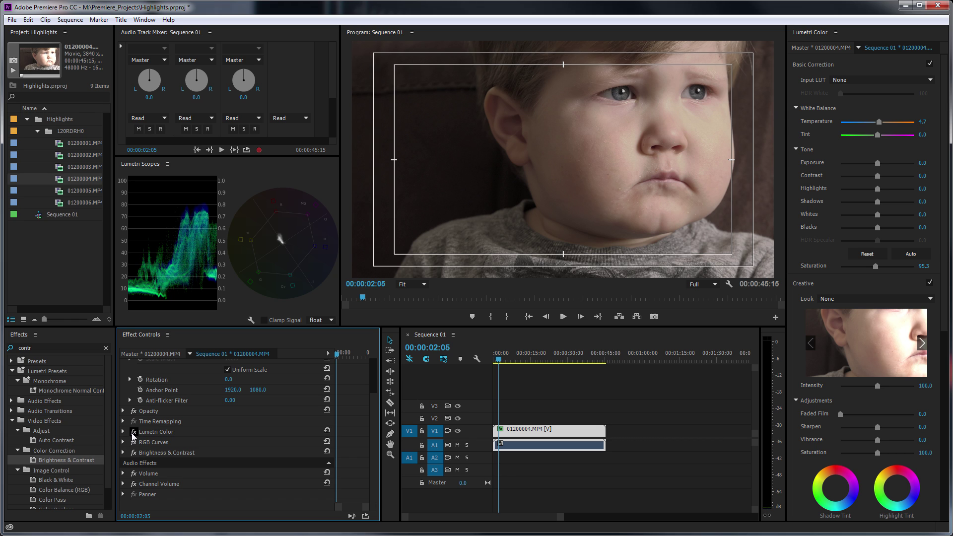